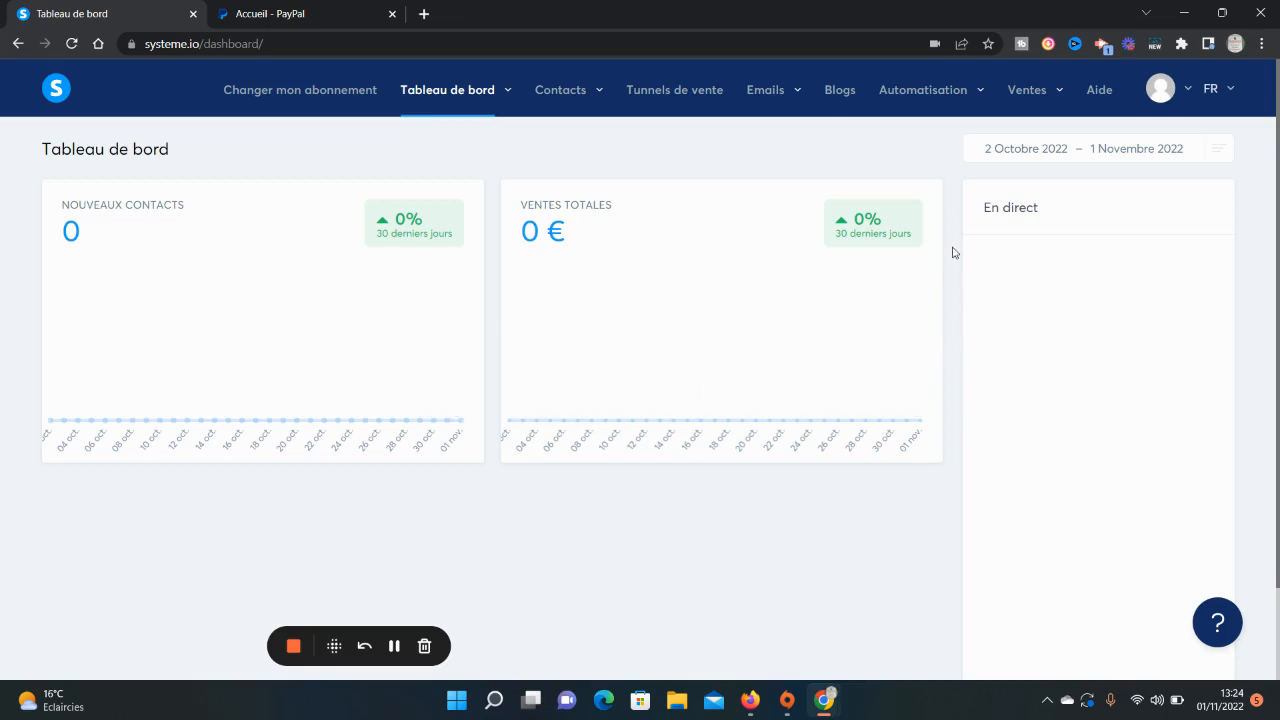
Step: Open the payment gateway settings of the systeme.io account and start linking PayPal
click(1188, 84)
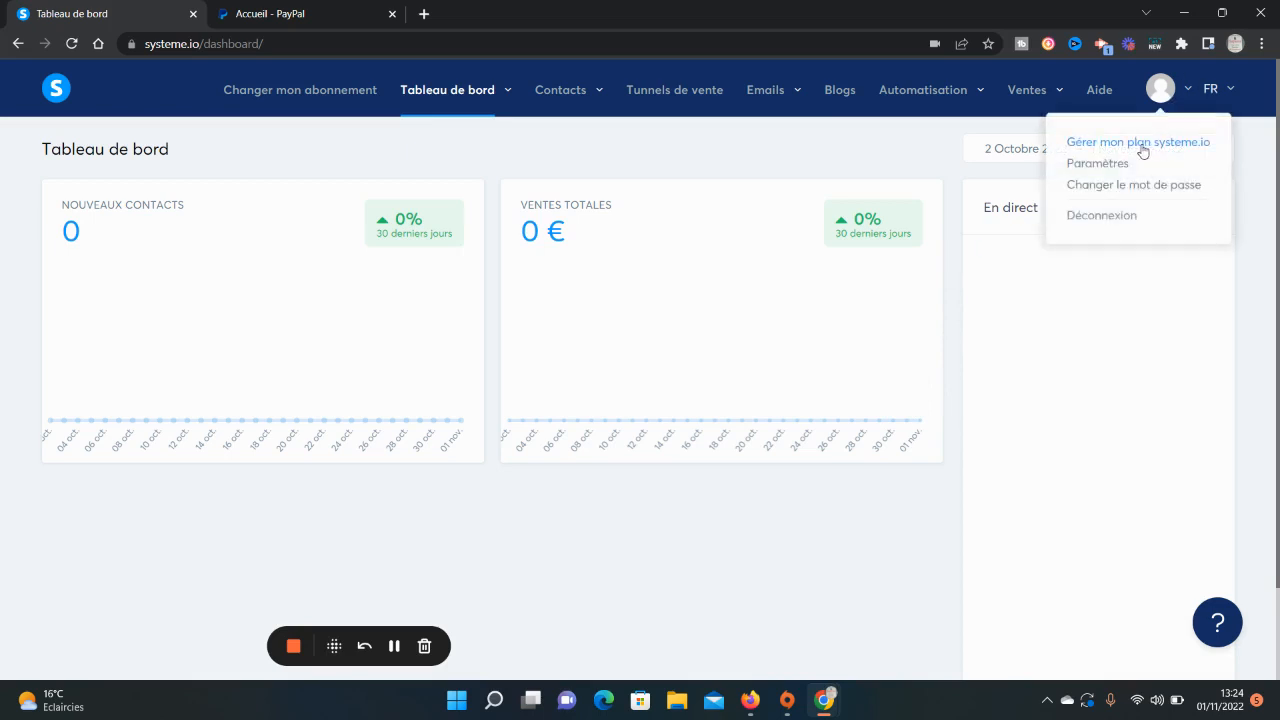
click(1109, 168)
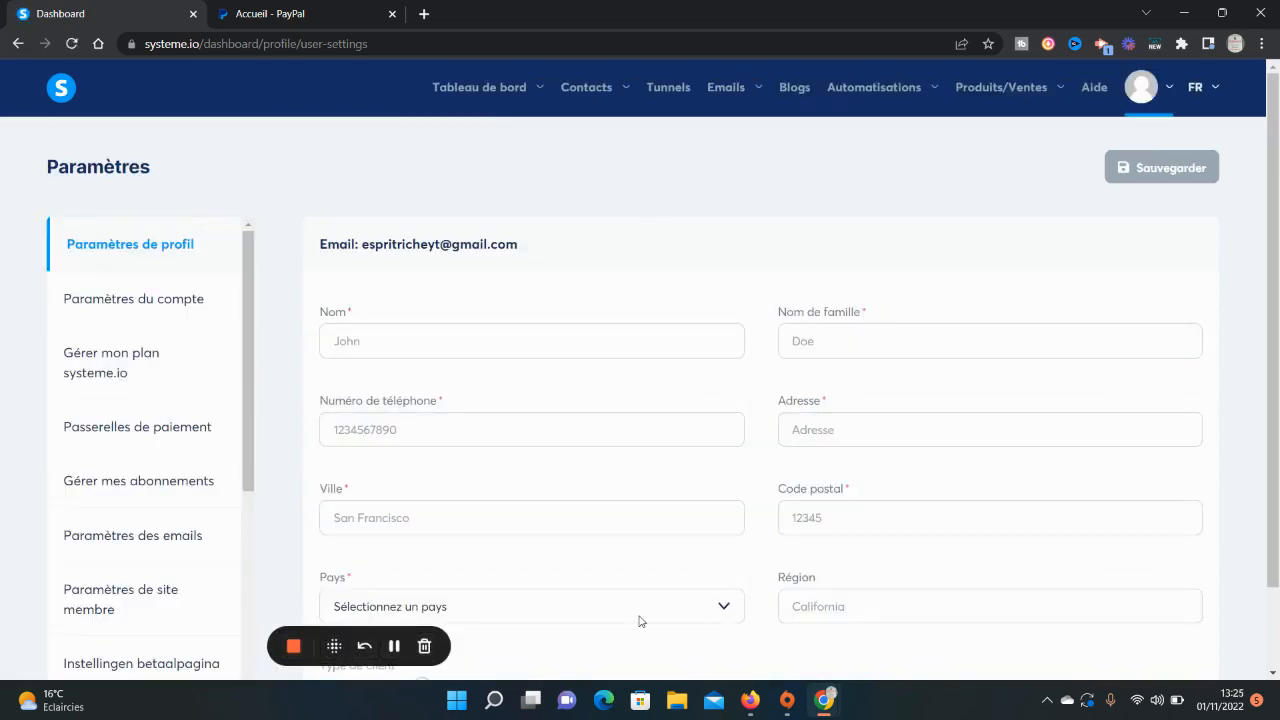
click(168, 432)
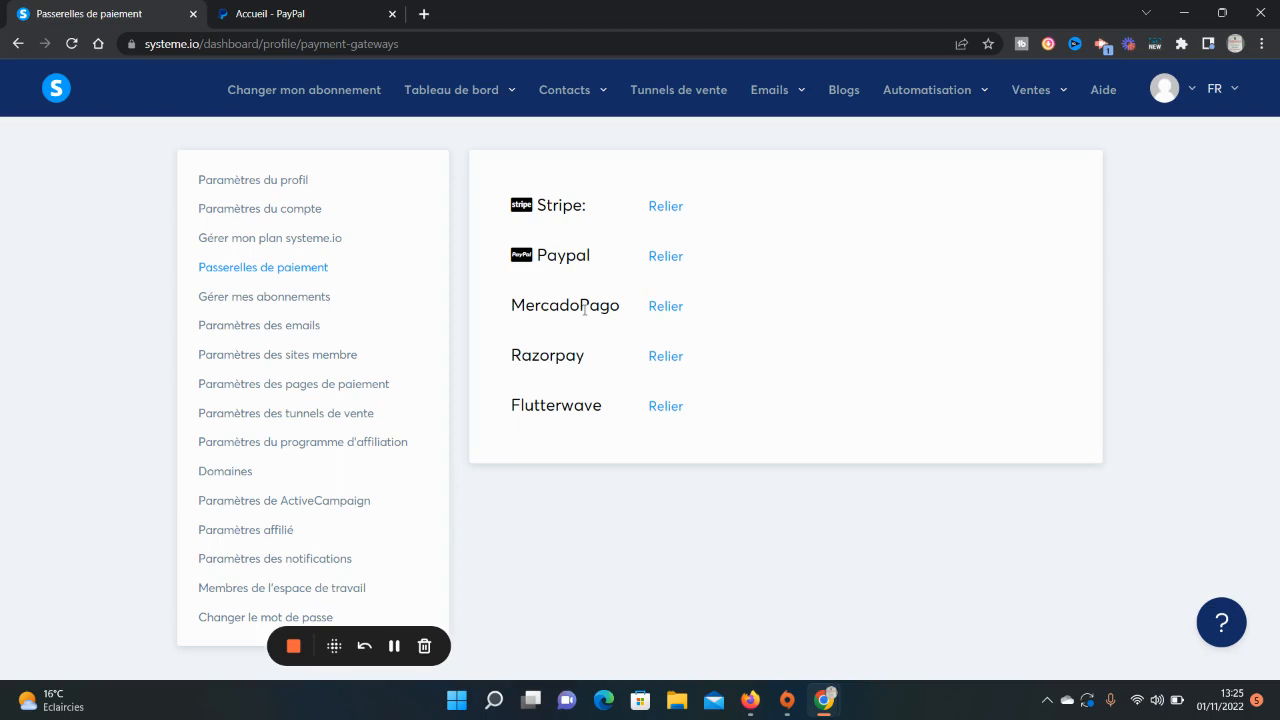
click(668, 258)
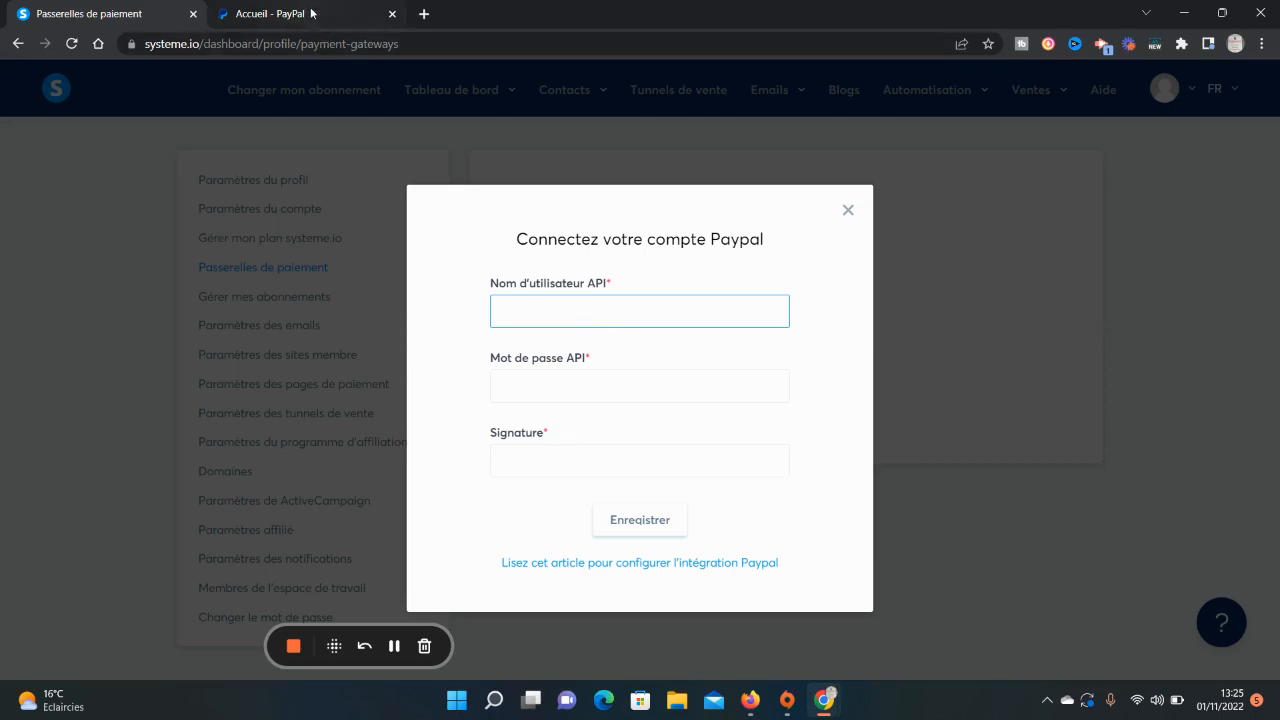
Step: Switch to PayPal and open the classic NVP/SOAP API credentials from the API access page
click(275, 14)
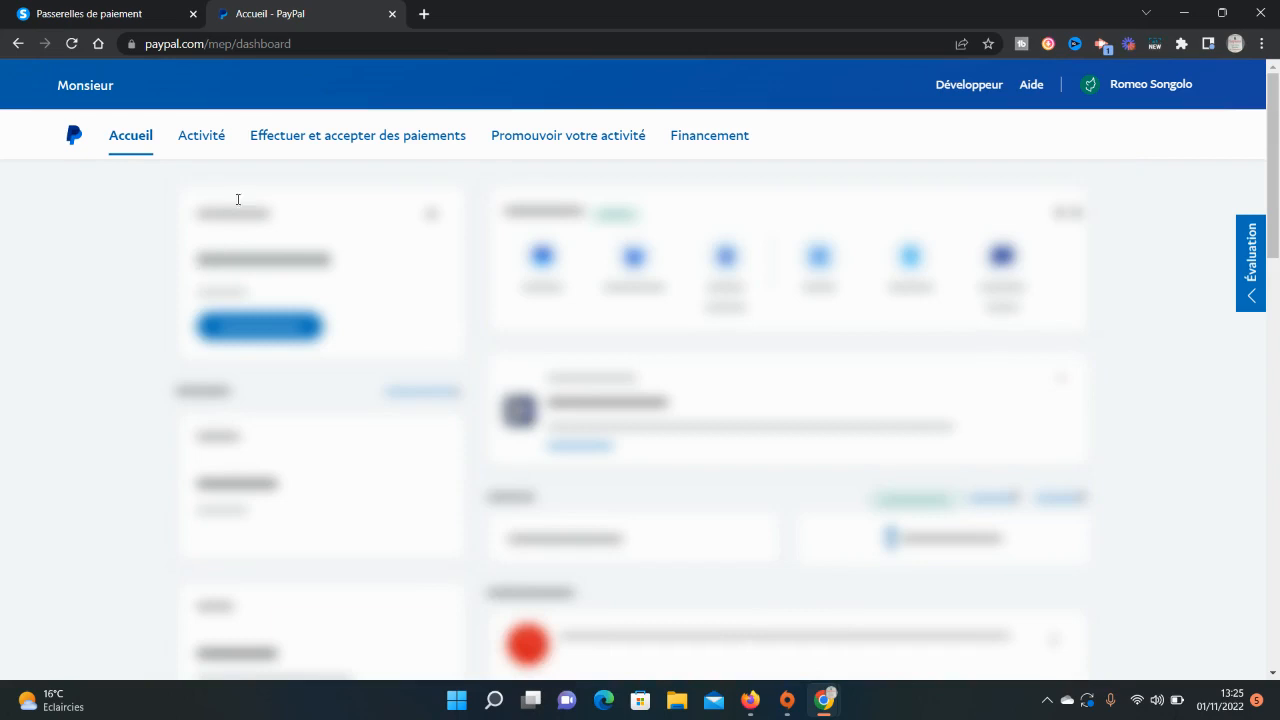
click(212, 140)
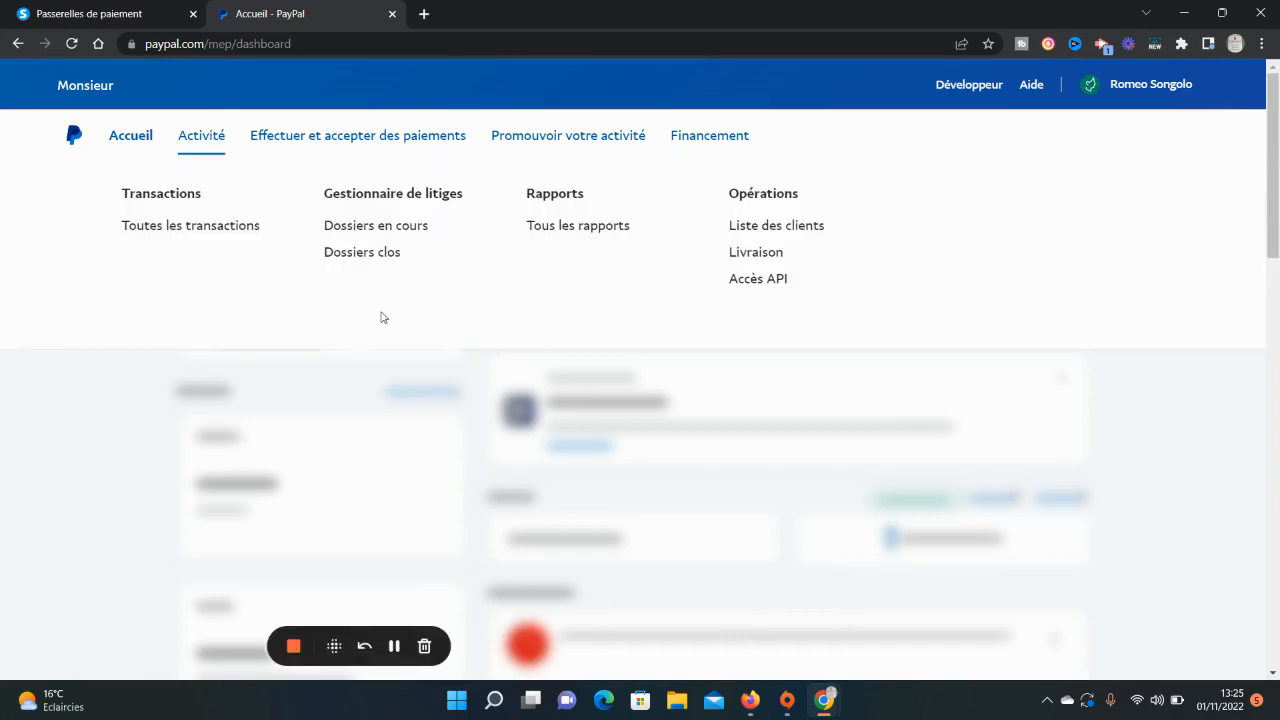
click(748, 284)
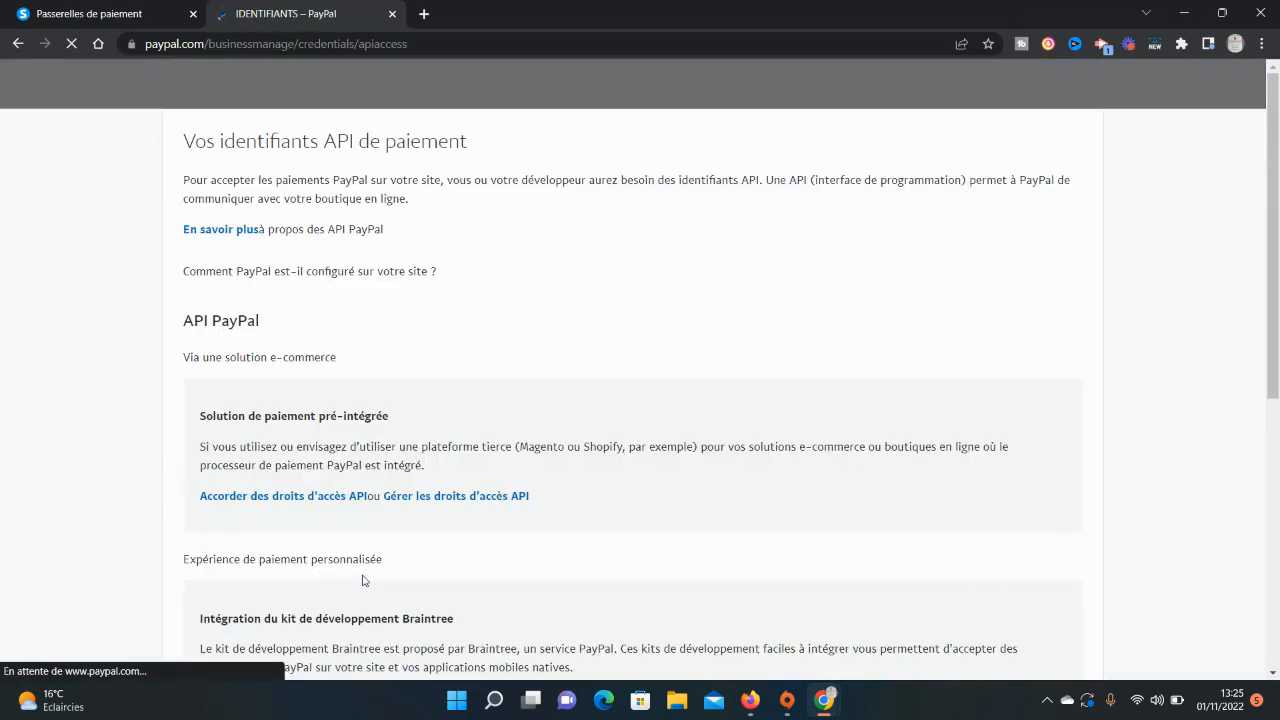
scroll(394, 545, down, 5)
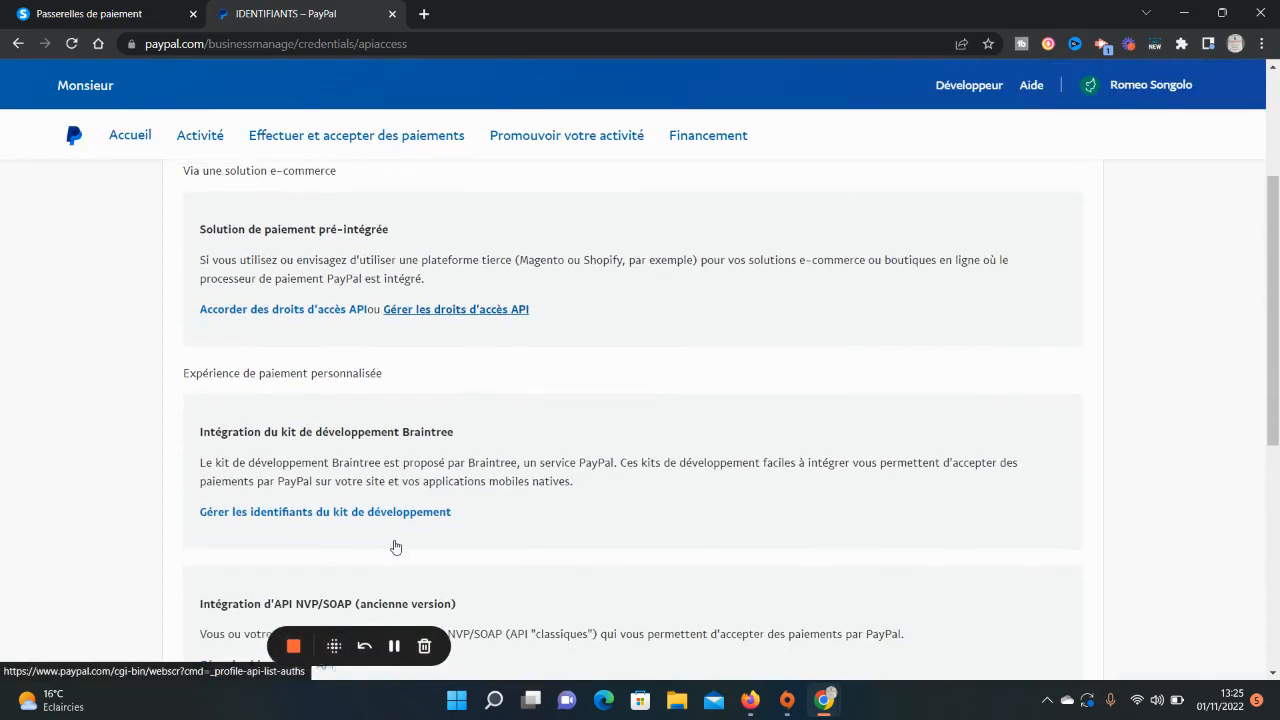
scroll(394, 545, down, 1)
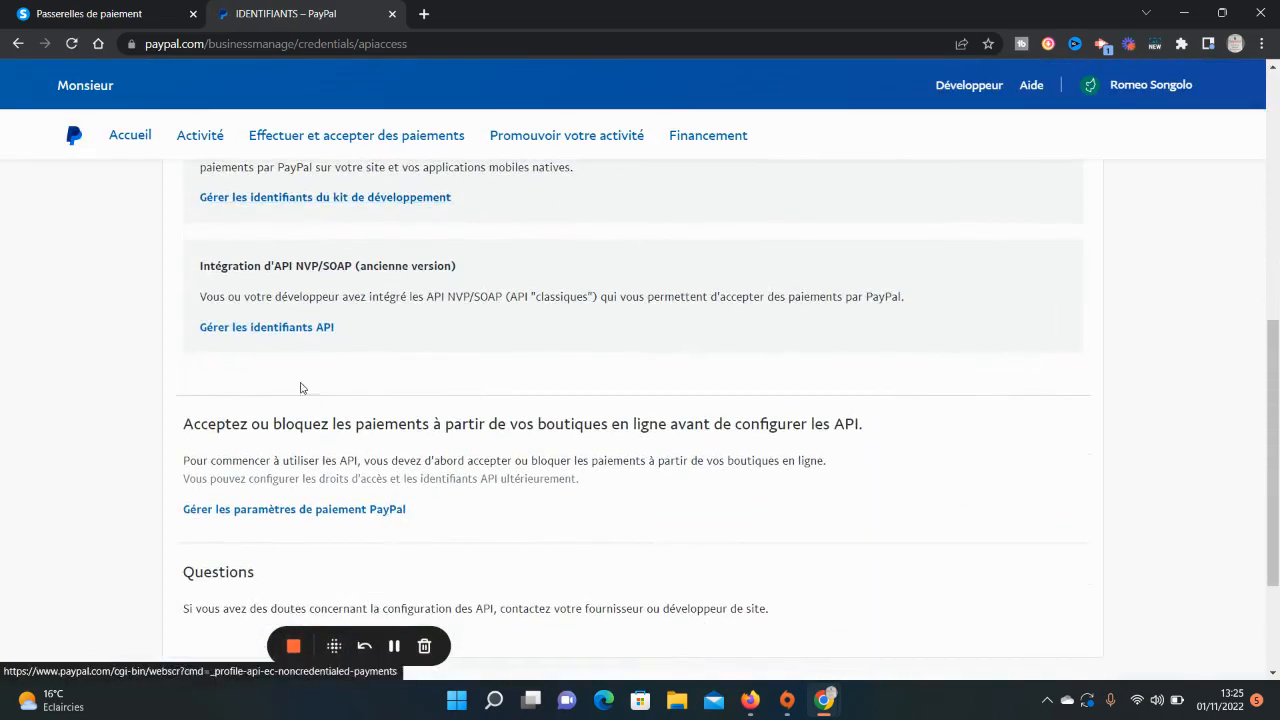
click(322, 331)
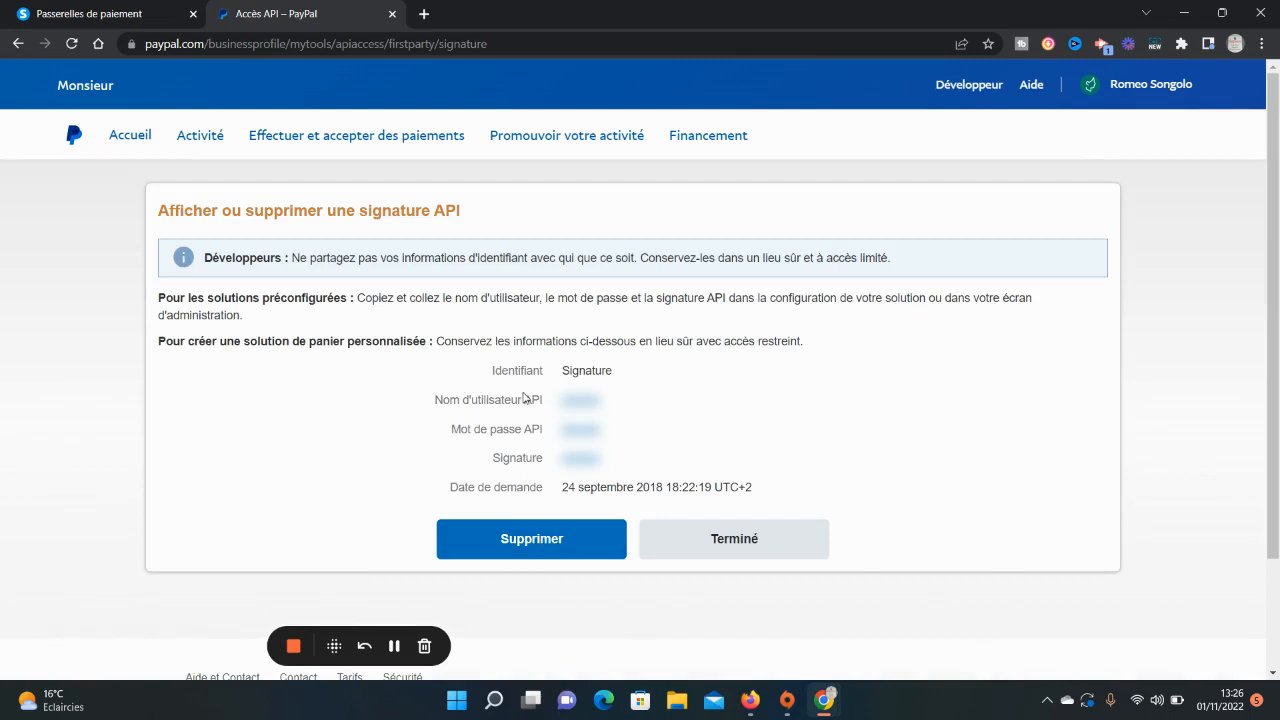
Step: Reveal the API username, API password and signature on the PayPal API signature page
click(581, 403)
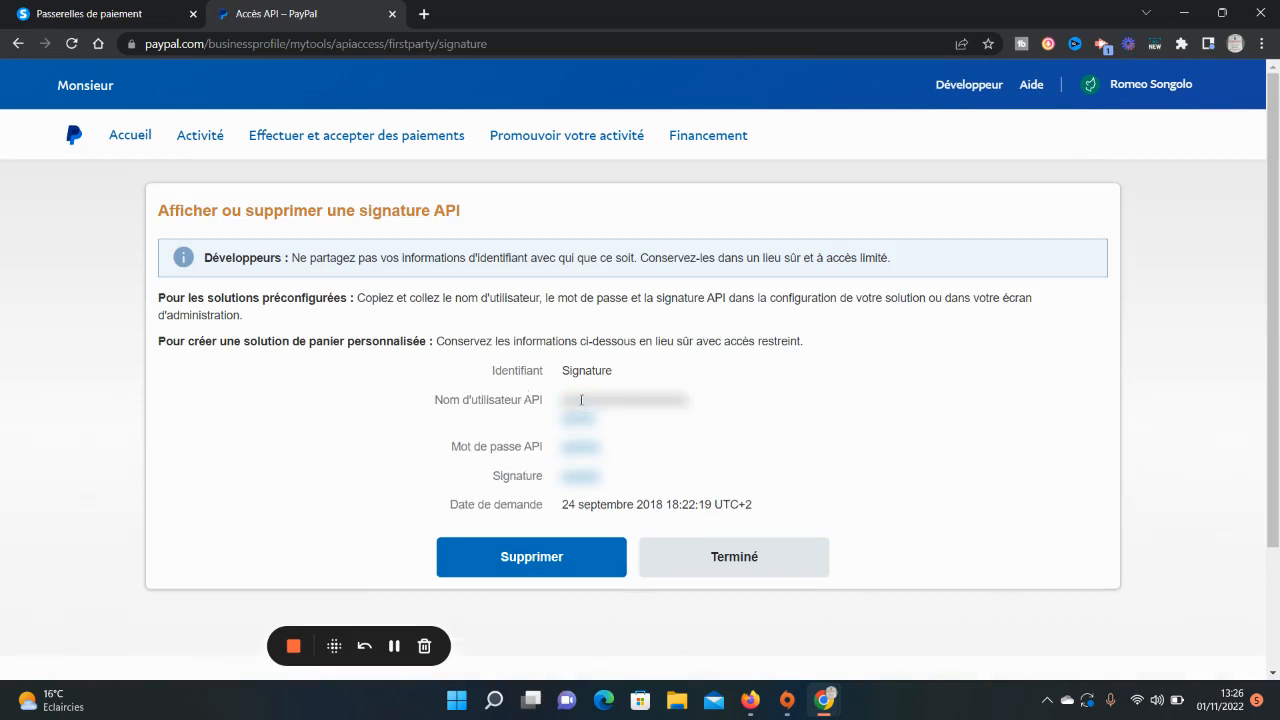
click(581, 450)
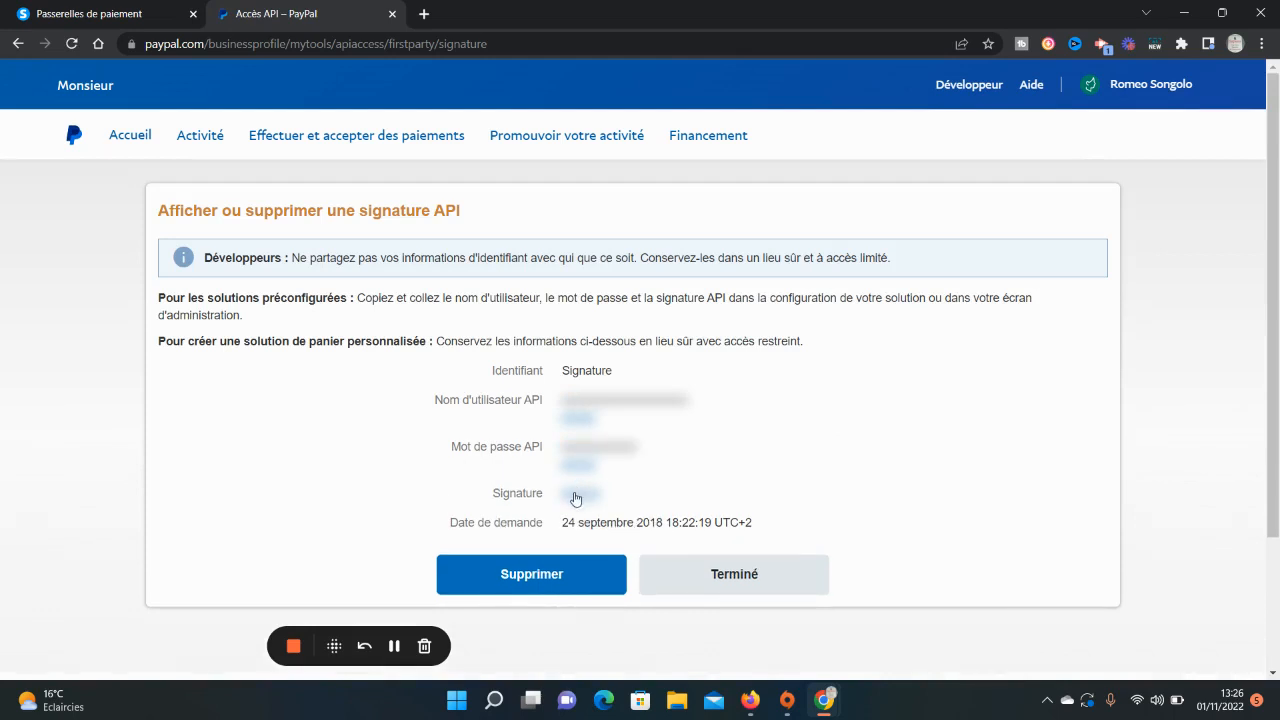
click(579, 494)
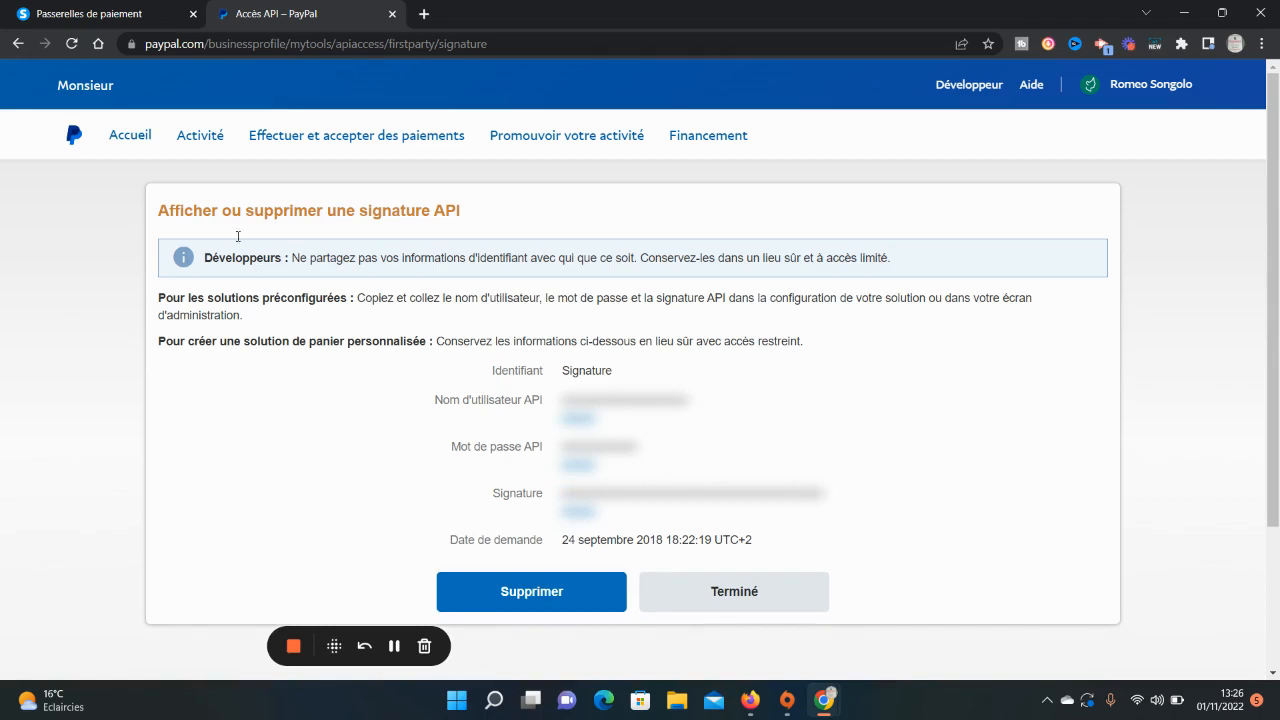
Step: Switch back to systeme.io, go through the API username, password and signature fields, and close the PayPal form without saving
click(136, 10)
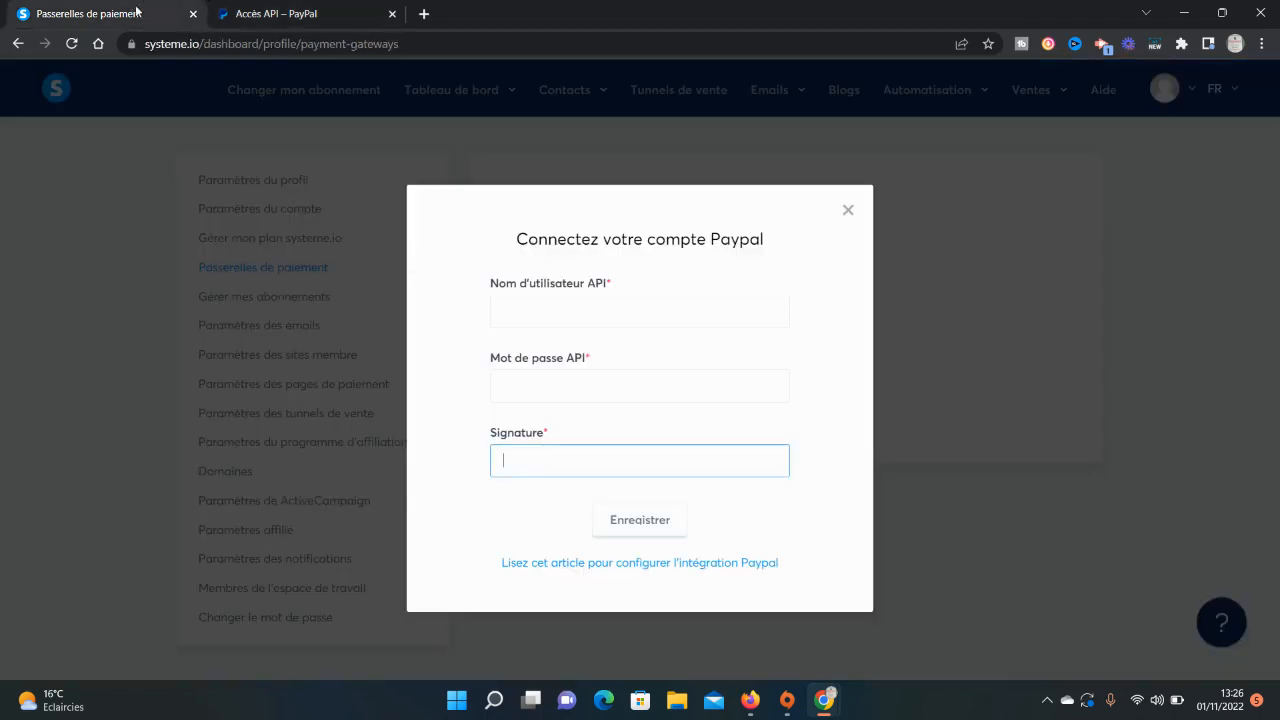
click(578, 315)
click(580, 384)
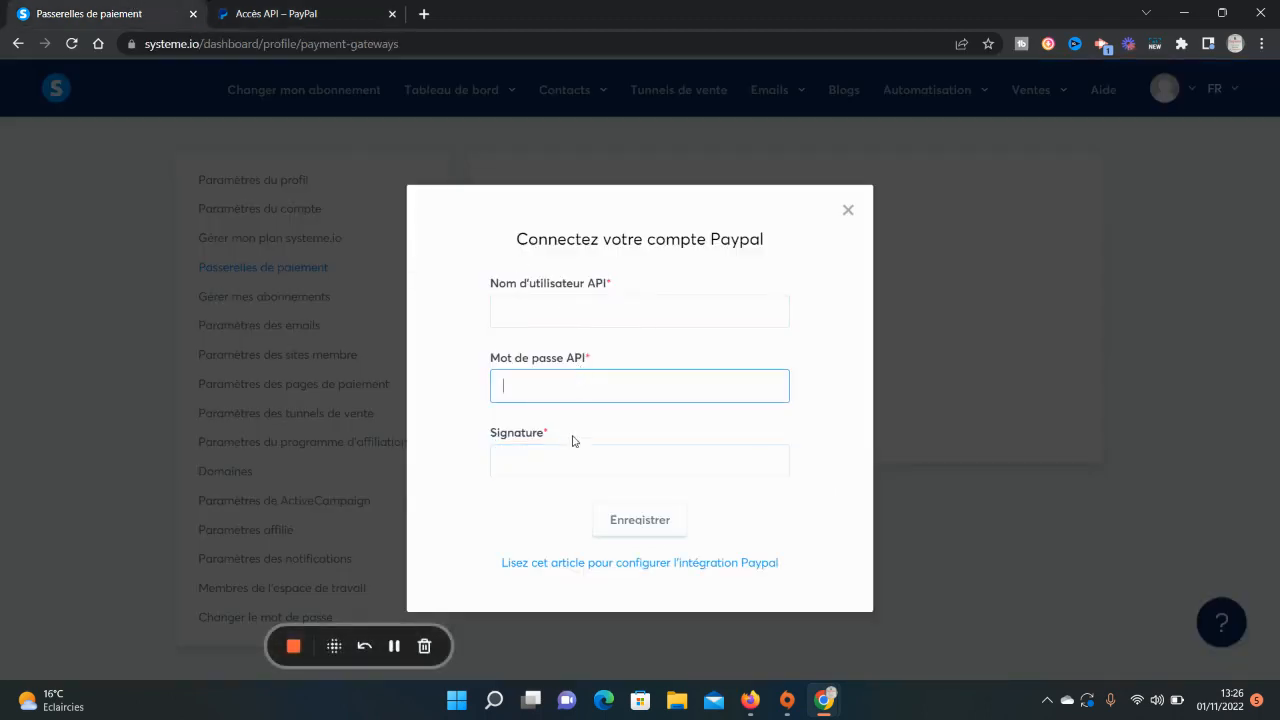
click(565, 458)
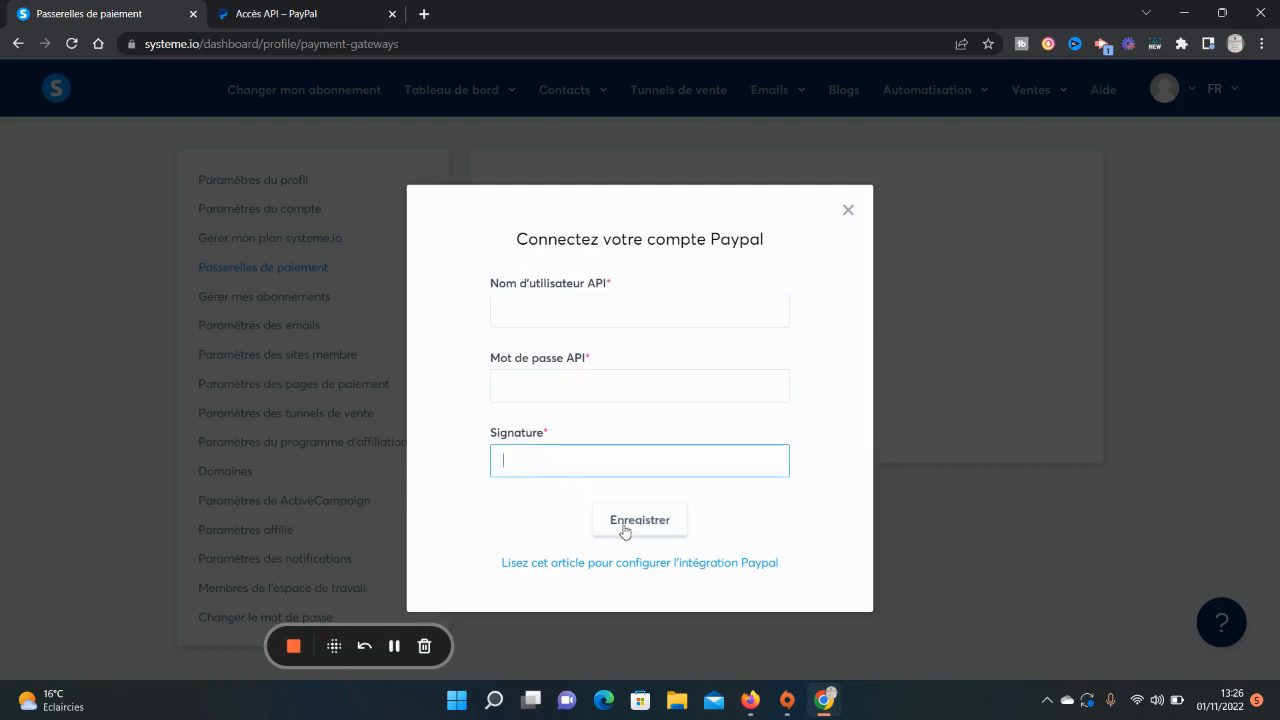
click(848, 210)
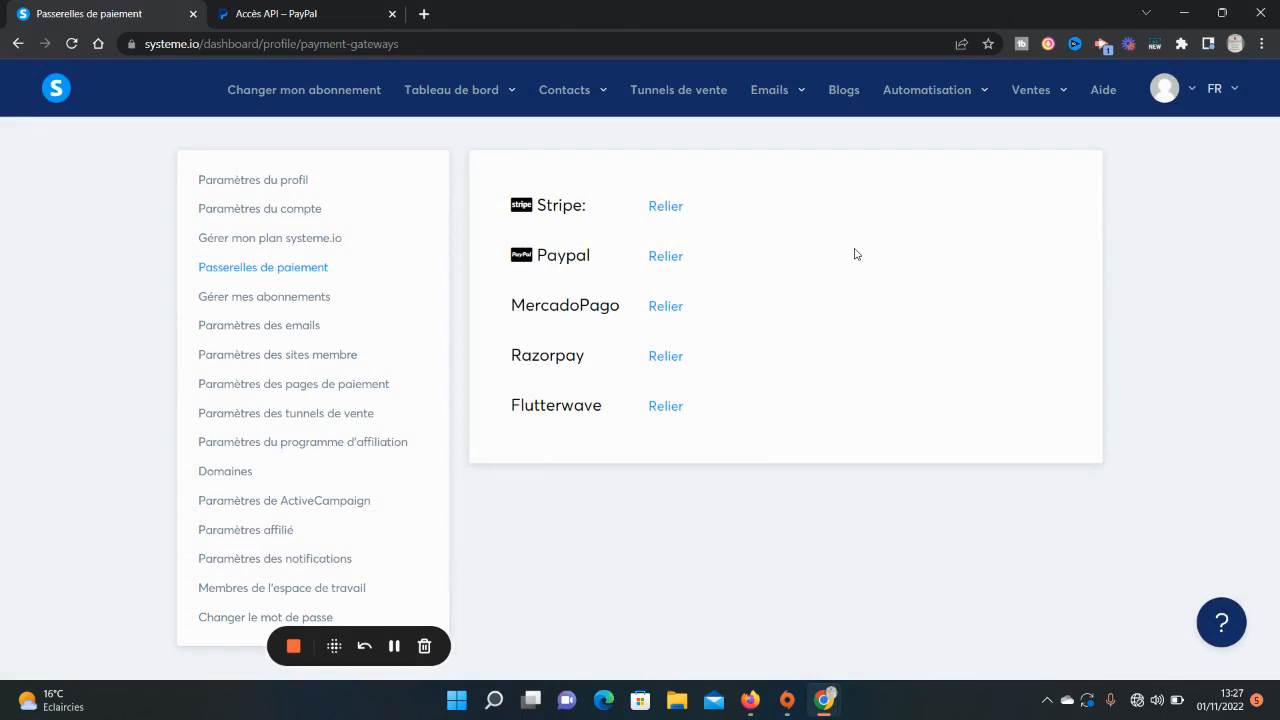
Step: Switch to PayPal and open the instant payment notification (IPN) settings from the notifications section of the account settings
click(301, 8)
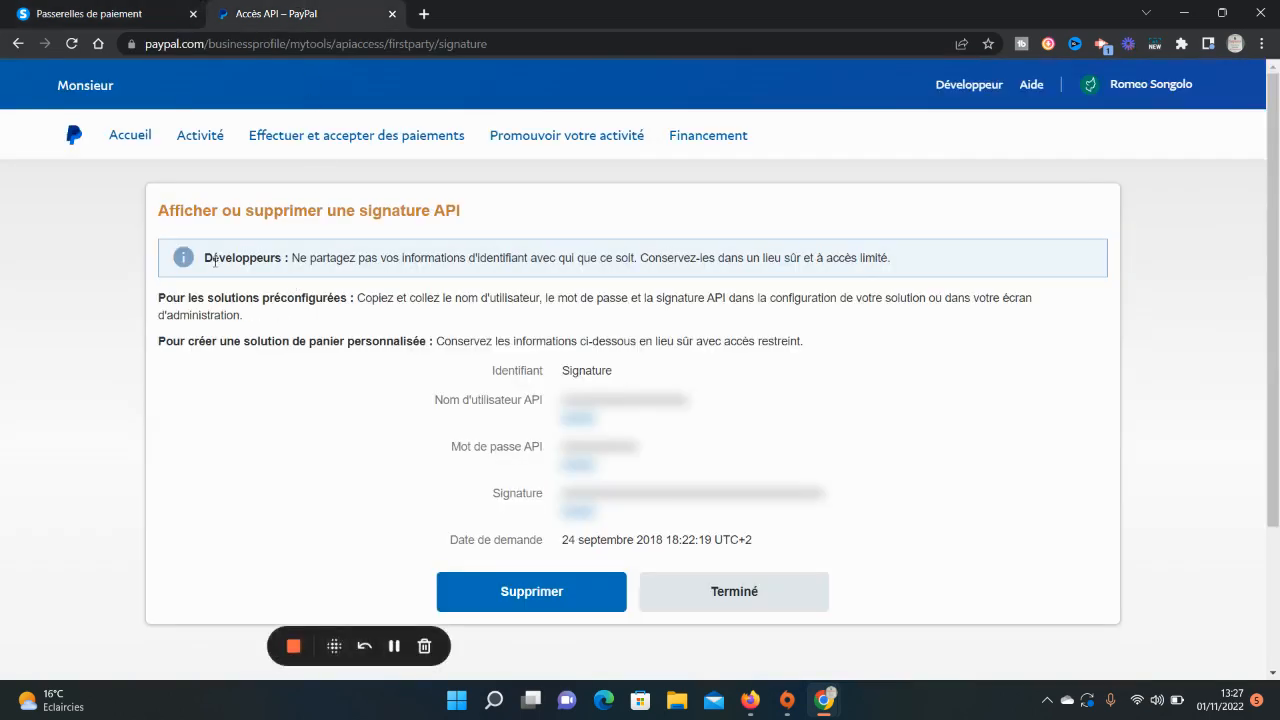
click(131, 138)
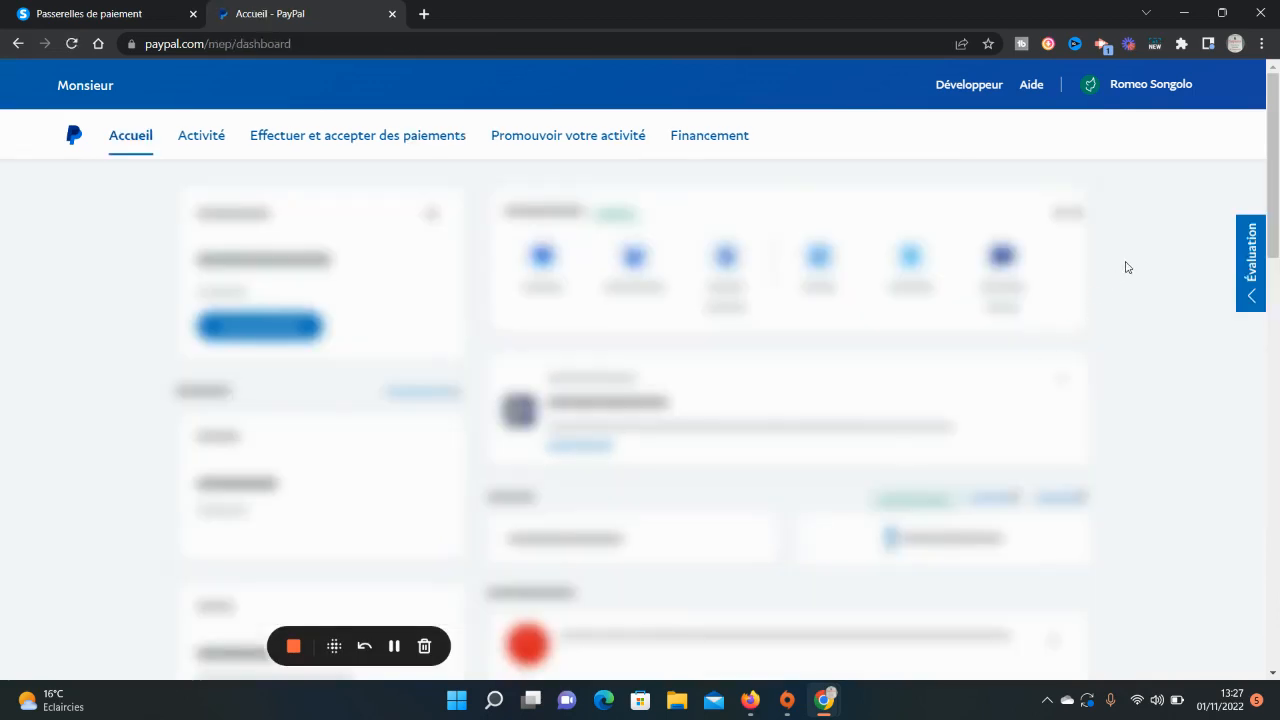
click(1166, 94)
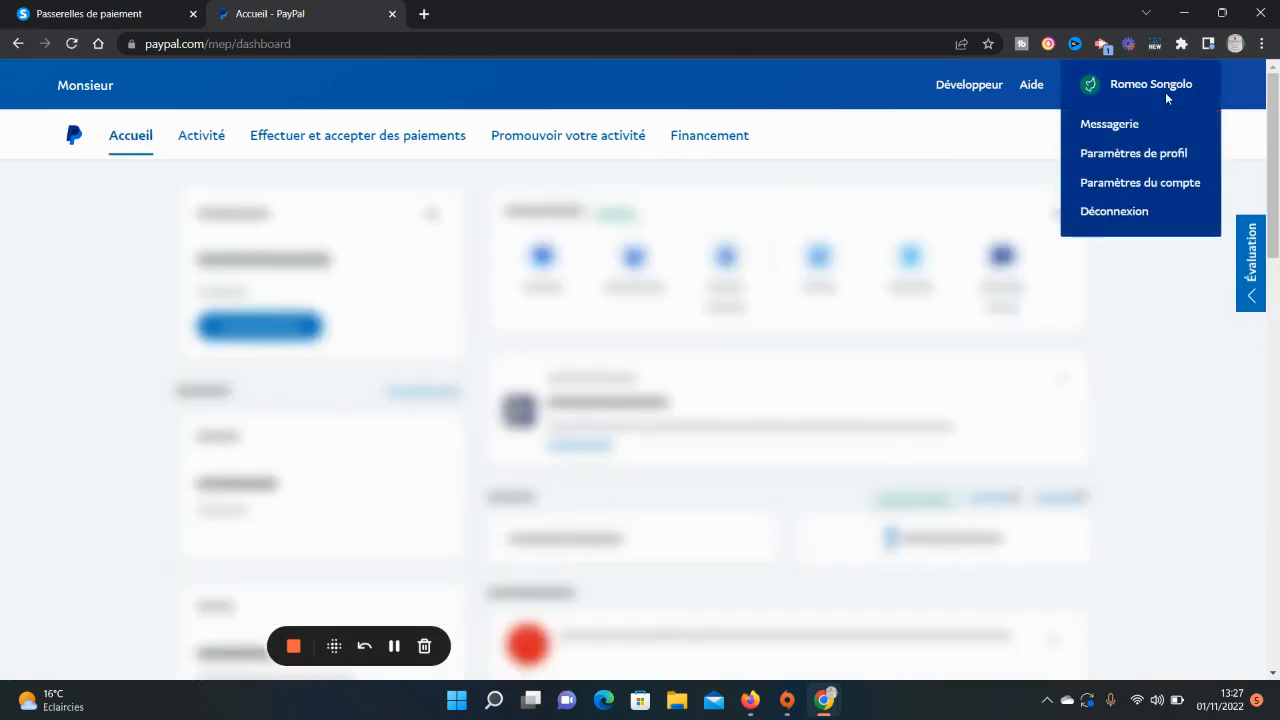
click(1160, 187)
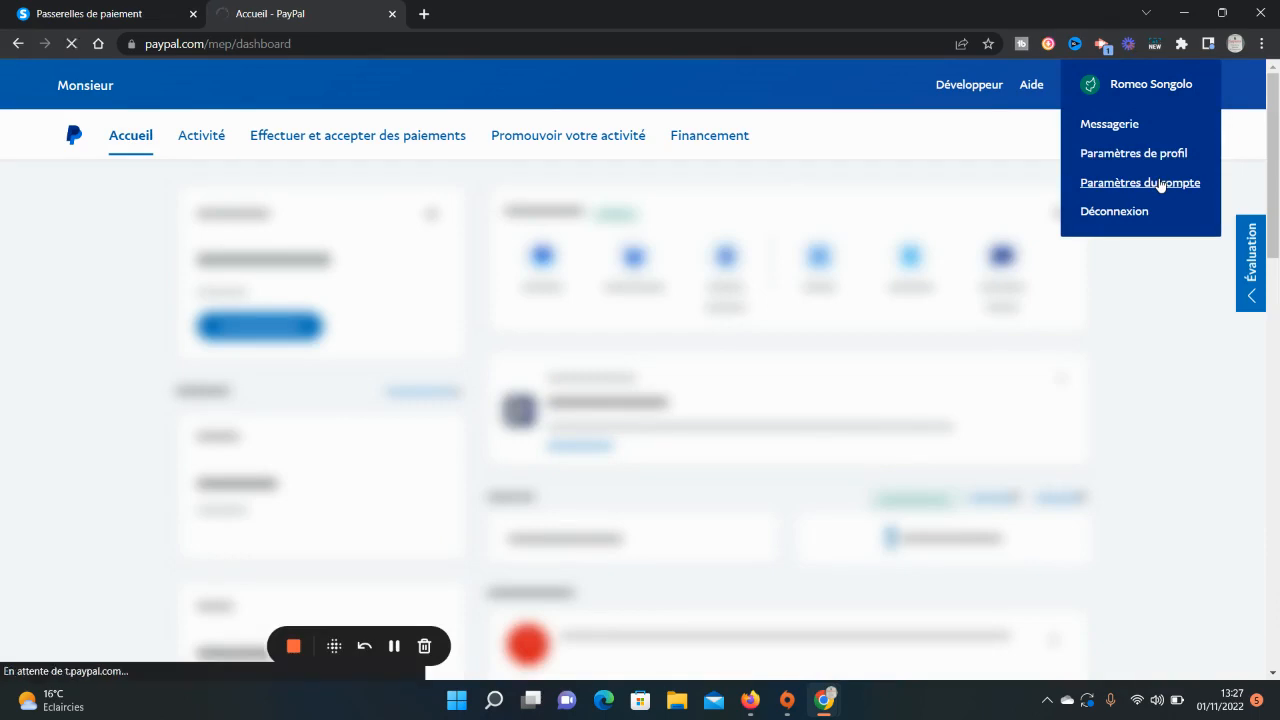
scroll(527, 392, down, 1)
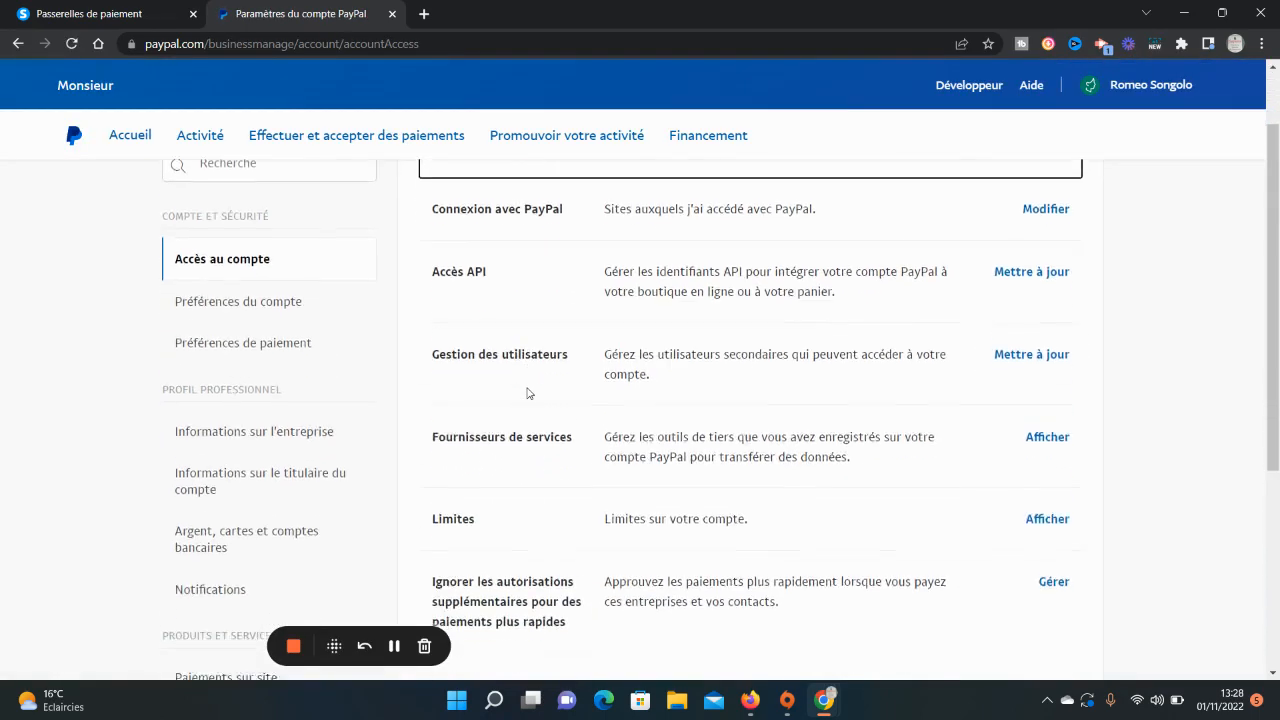
scroll(527, 392, down, 2)
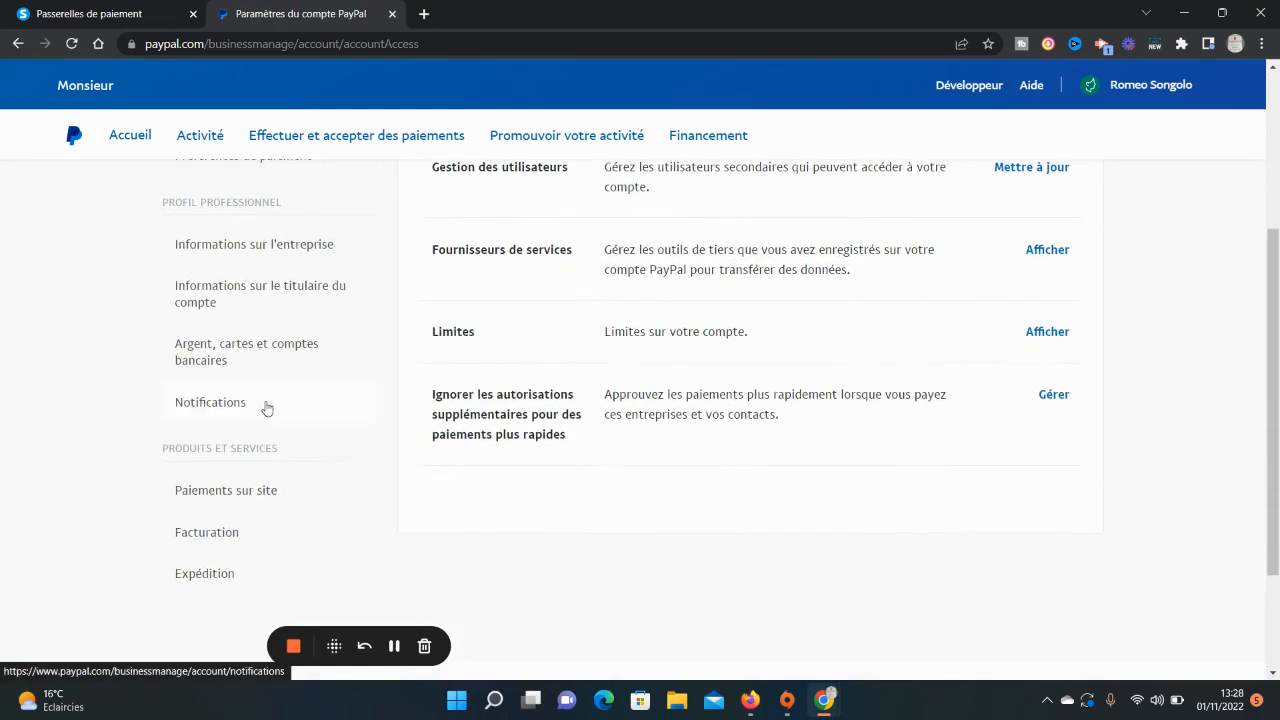
click(267, 405)
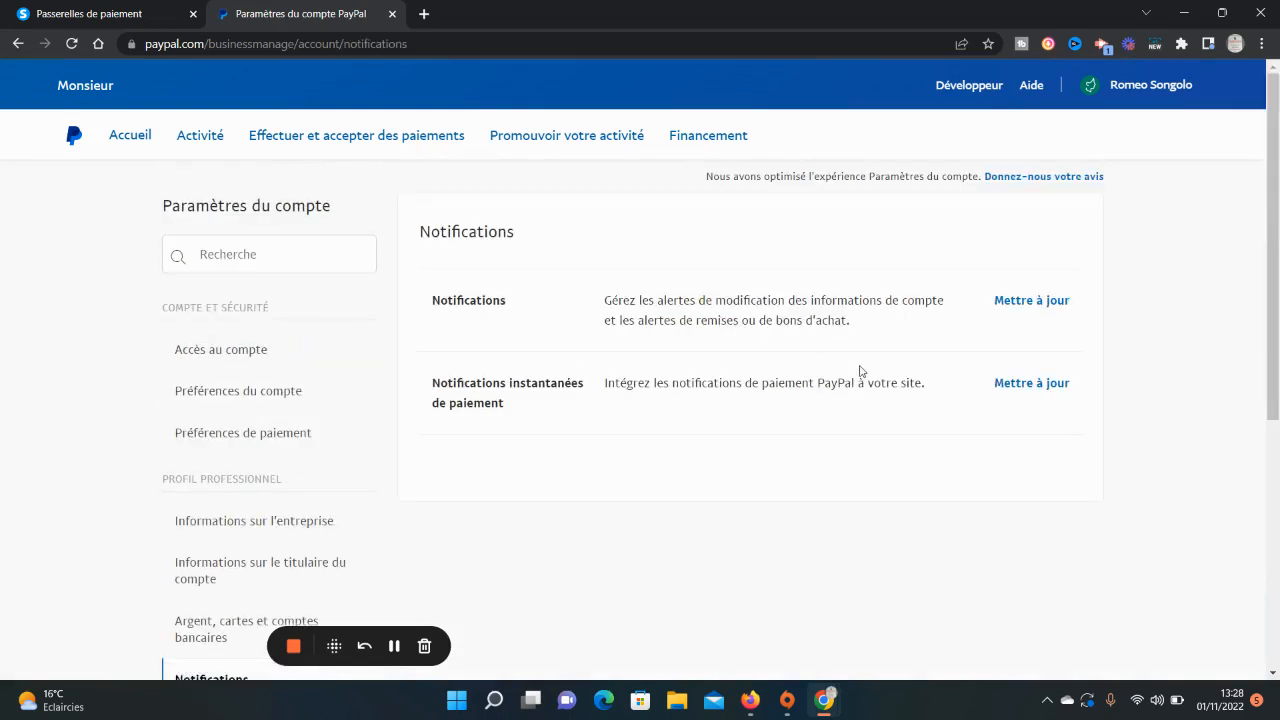
click(1040, 391)
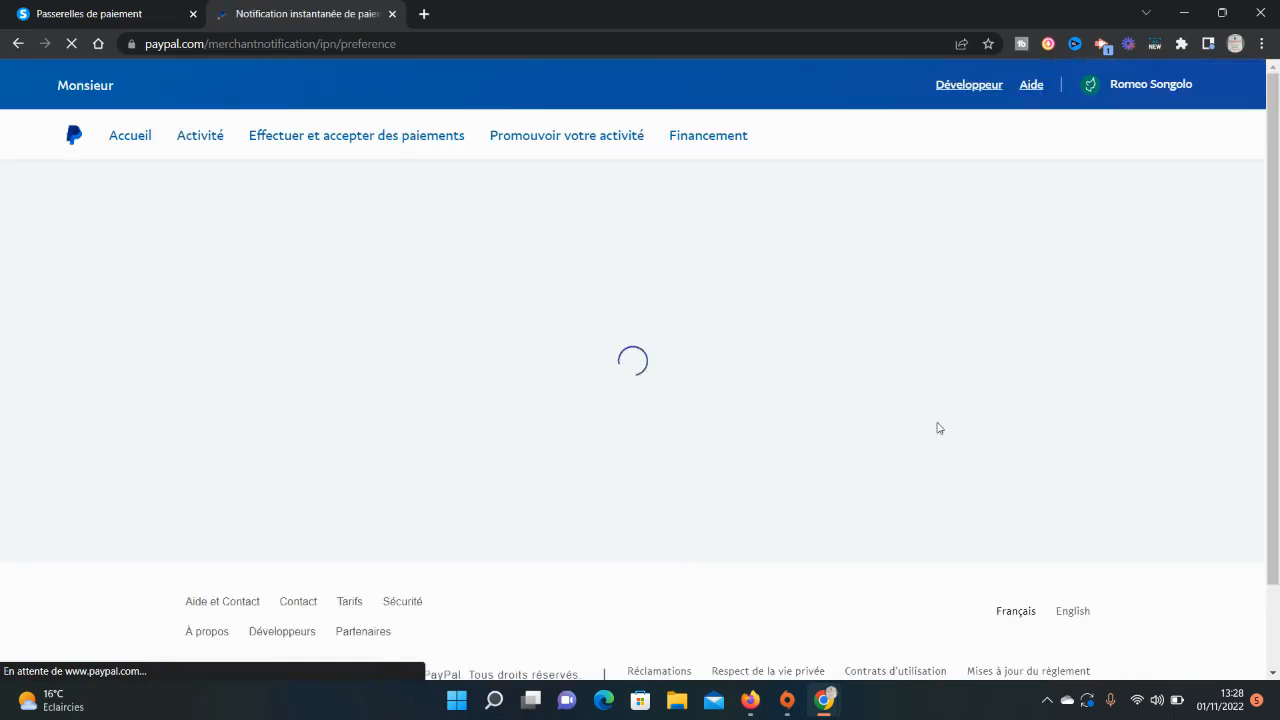
scroll(690, 435, down, 2)
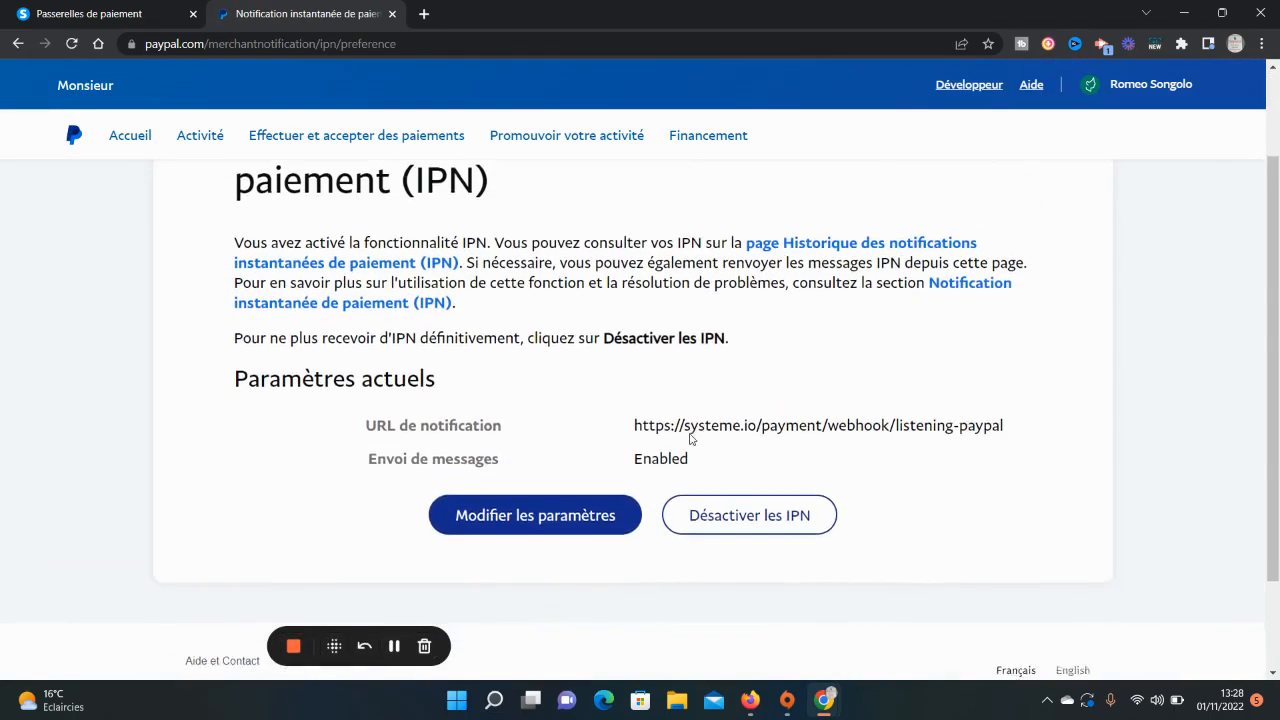
scroll(690, 437, down, 1)
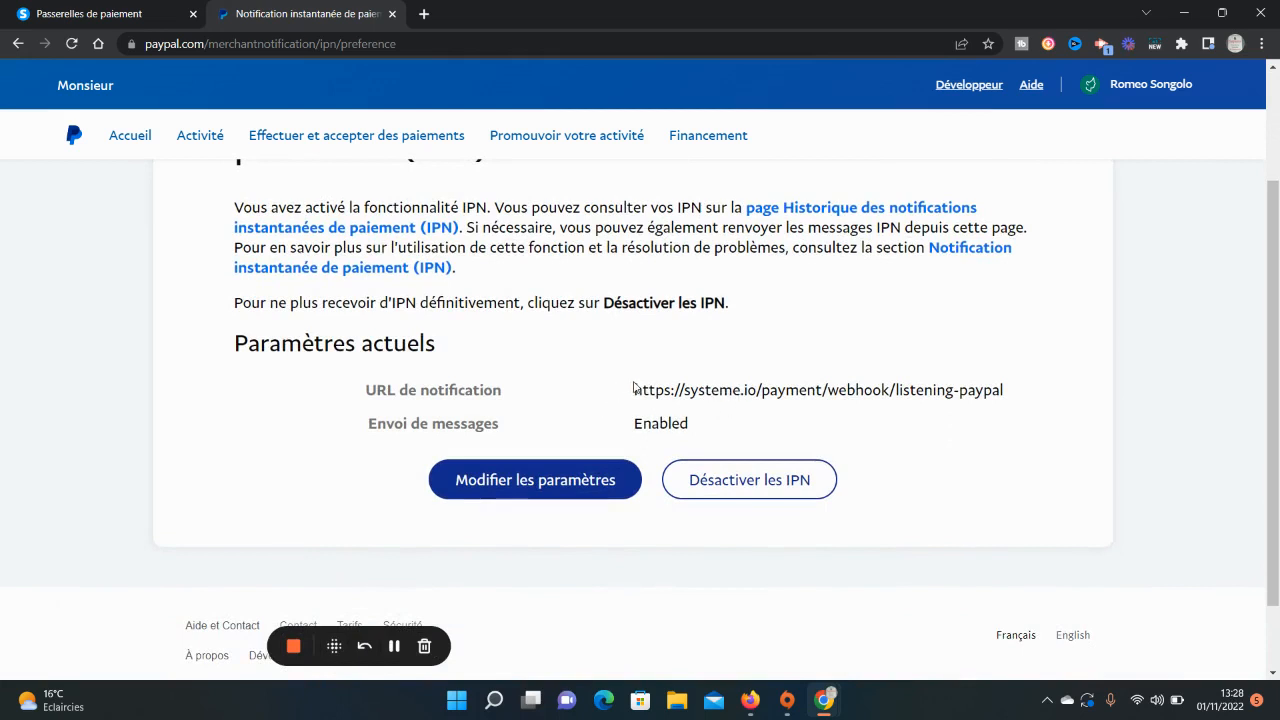
drag(634, 389, 1006, 396)
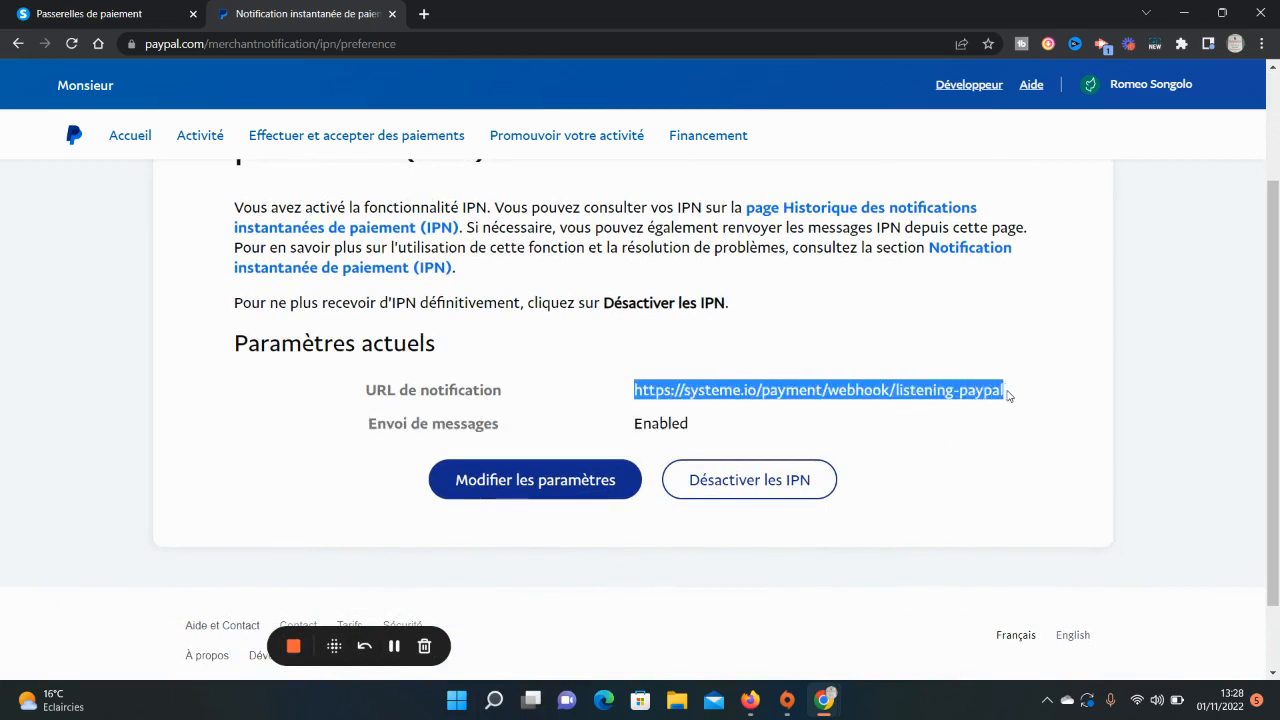
click(558, 488)
scroll(558, 488, down, 2)
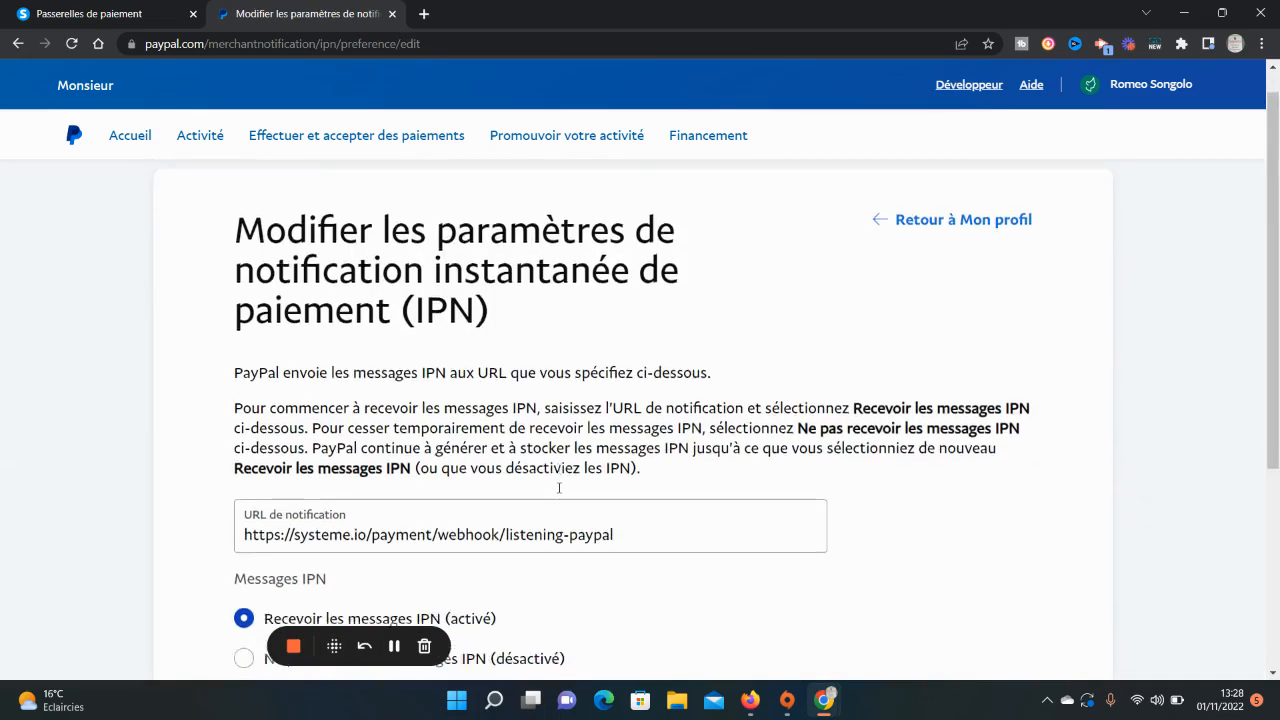
drag(641, 389, 250, 337)
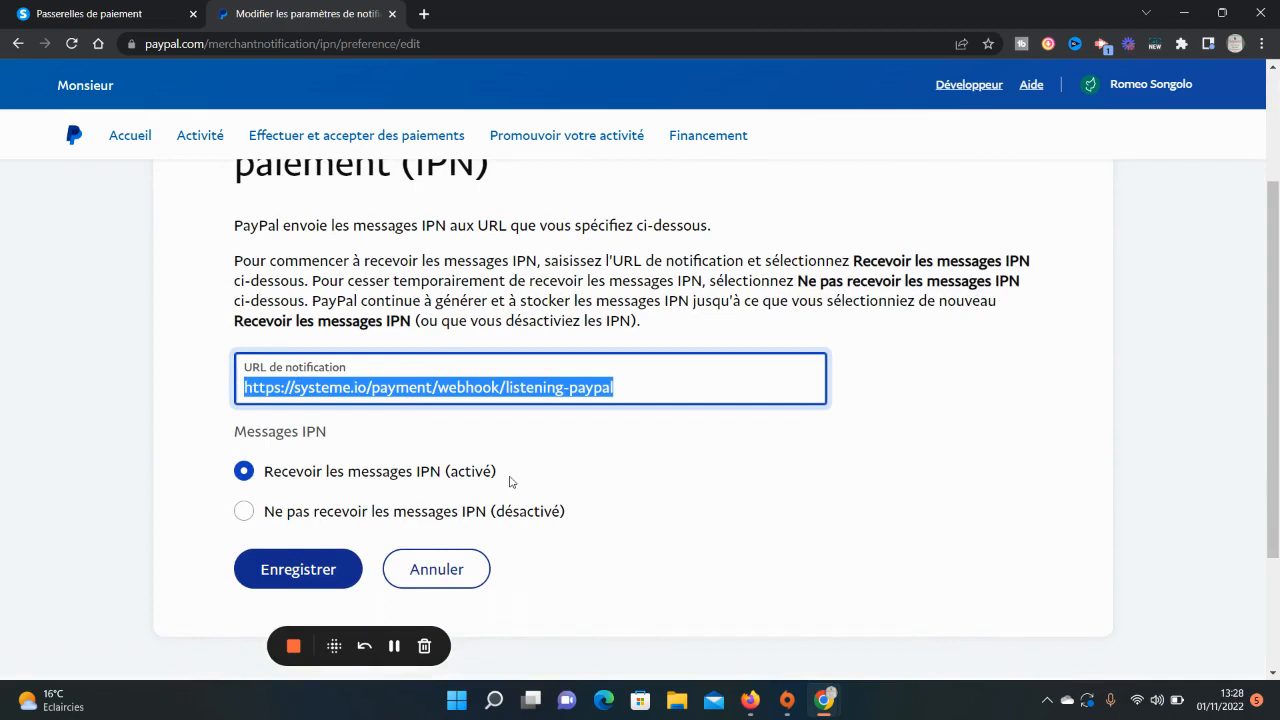
click(644, 388)
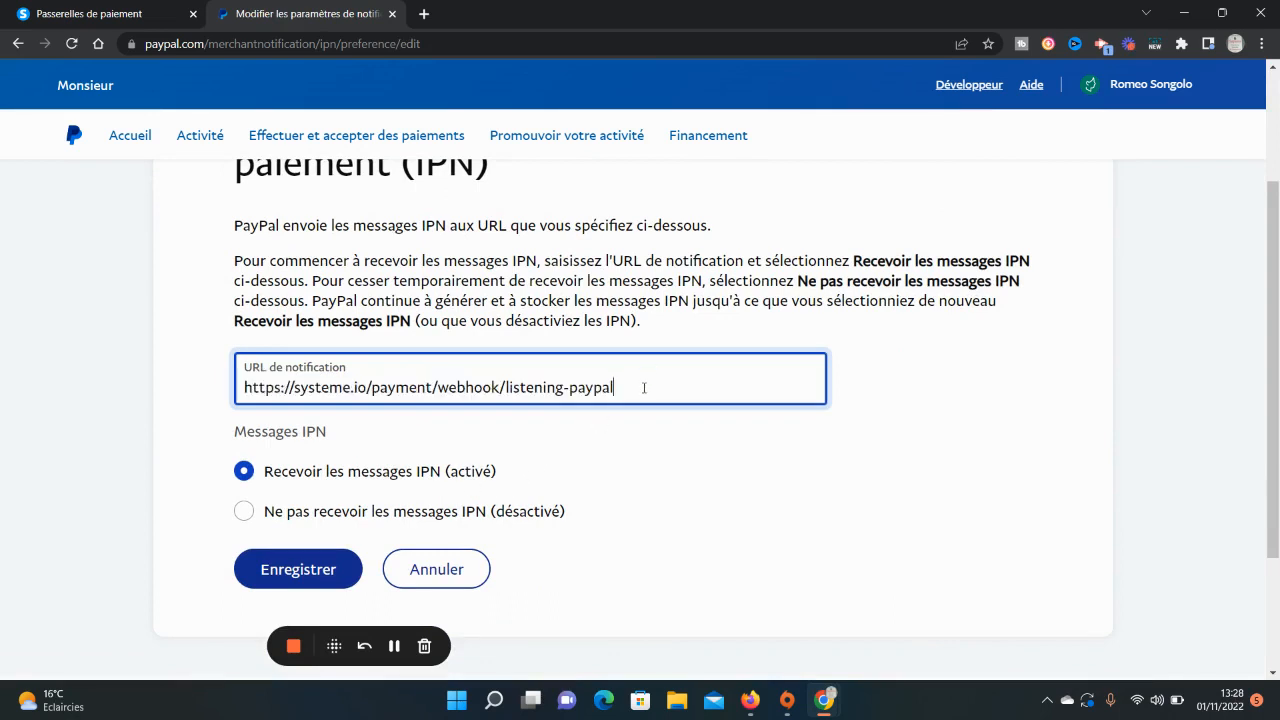
key(ctrl+a)
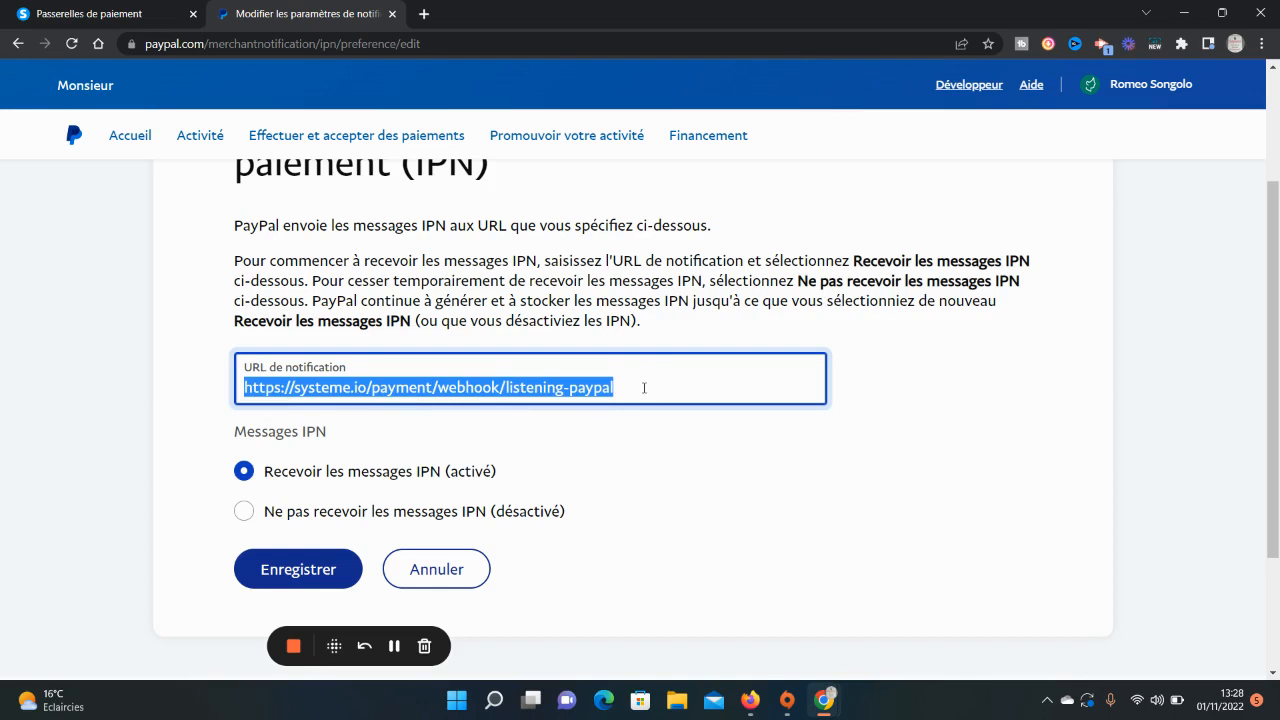
scroll(644, 388, down, 2)
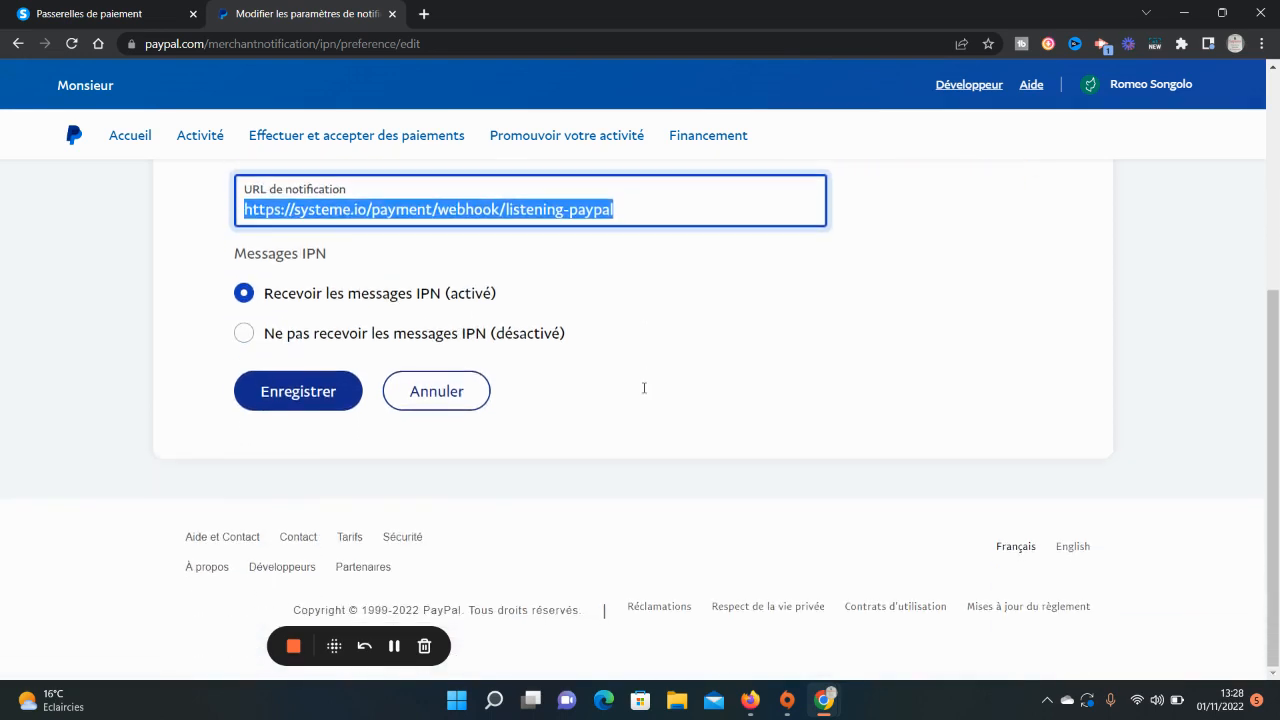
click(337, 393)
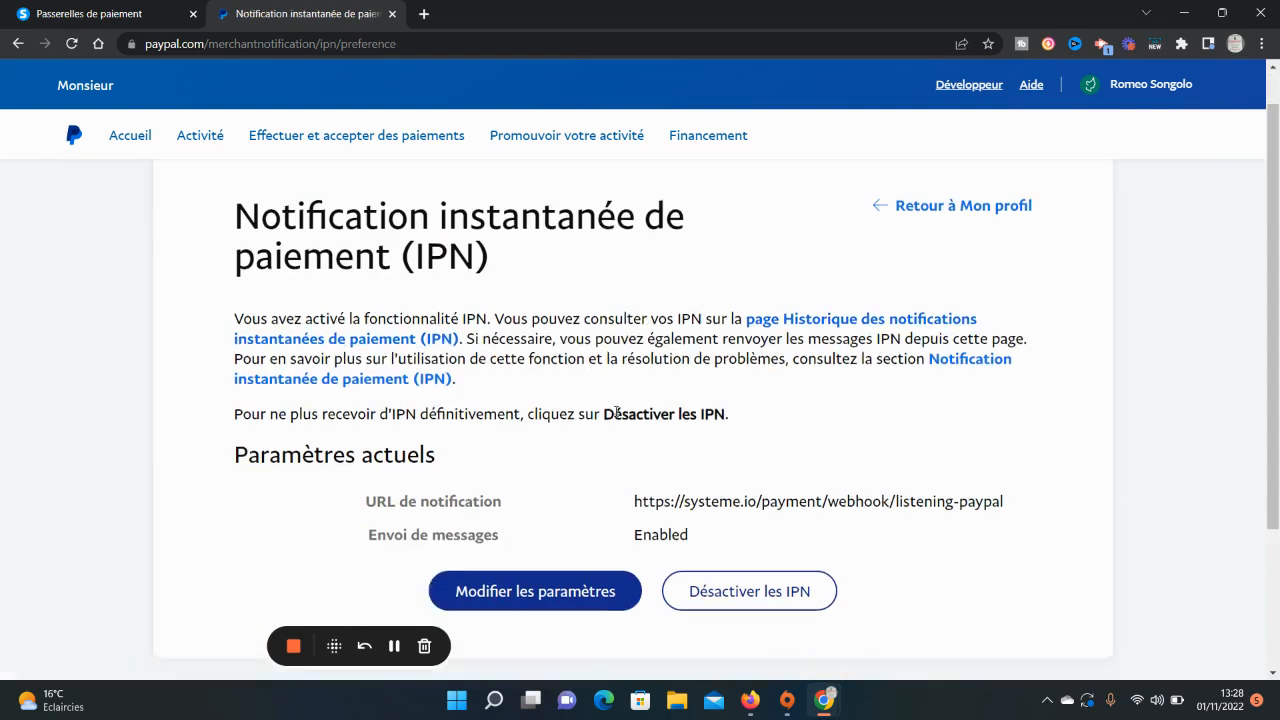
scroll(616, 411, down, 2)
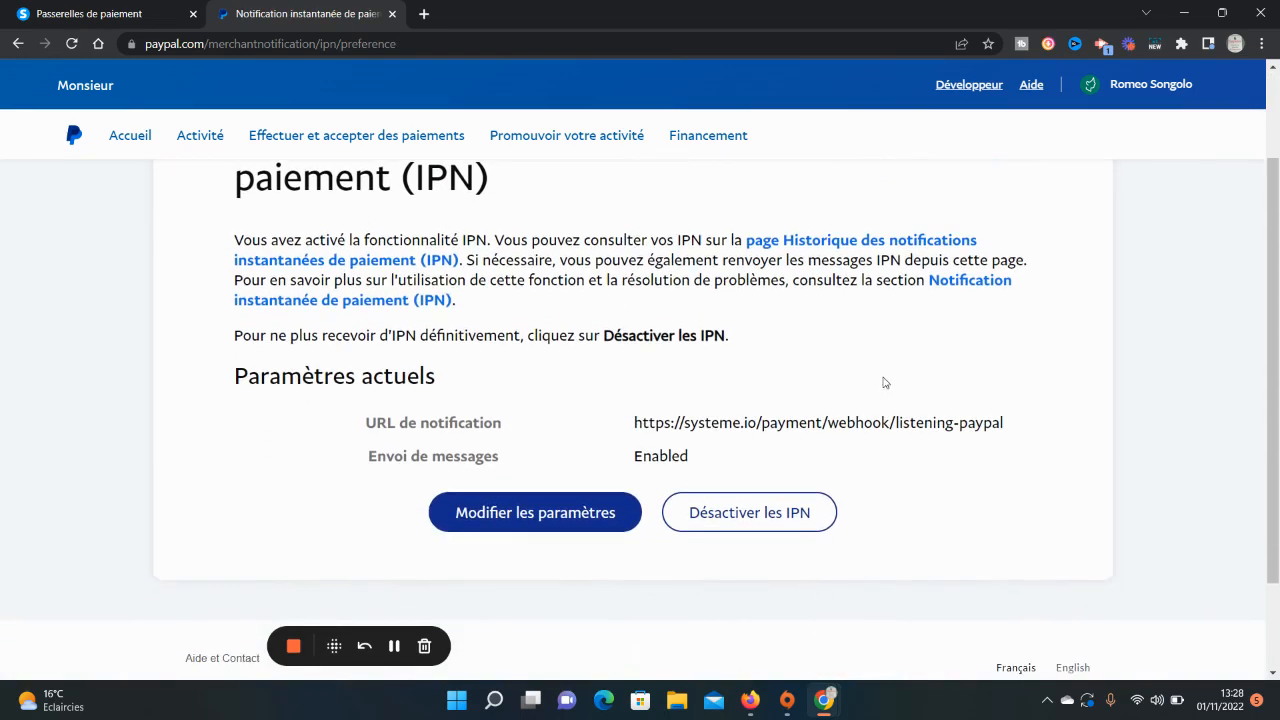
Step: Switch back to systeme.io and return to the main dashboard
click(85, 13)
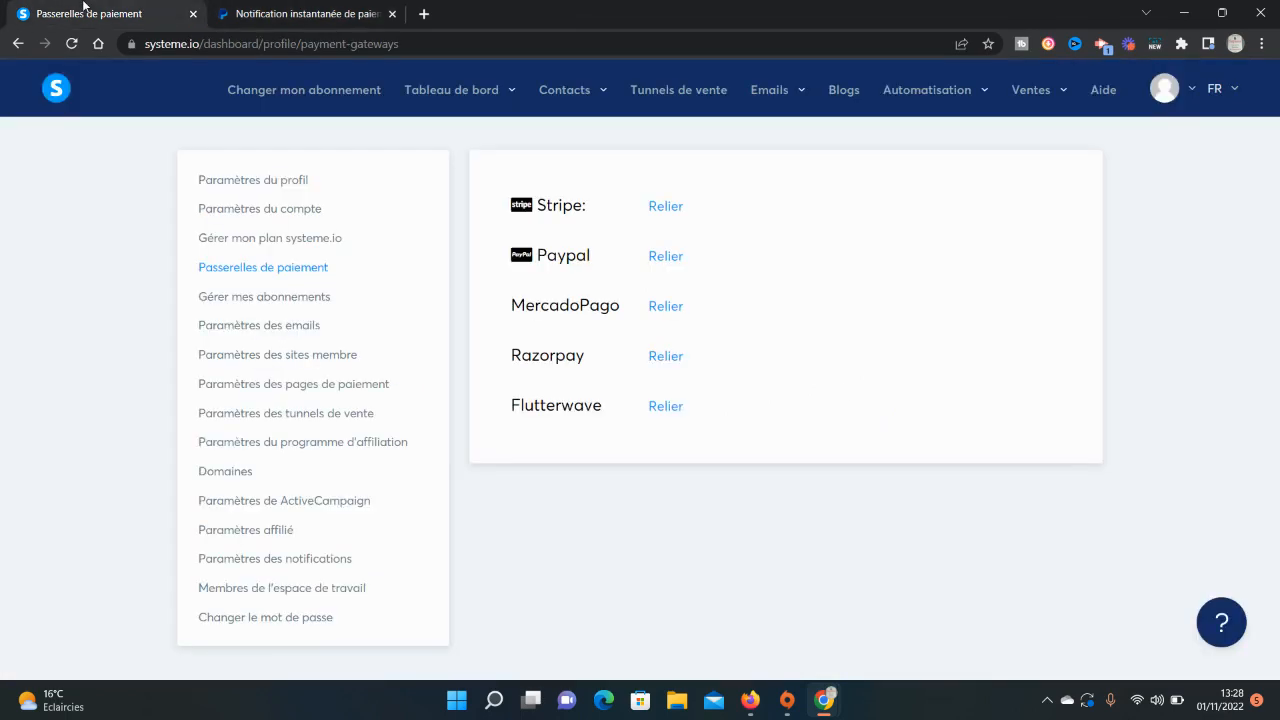
click(445, 132)
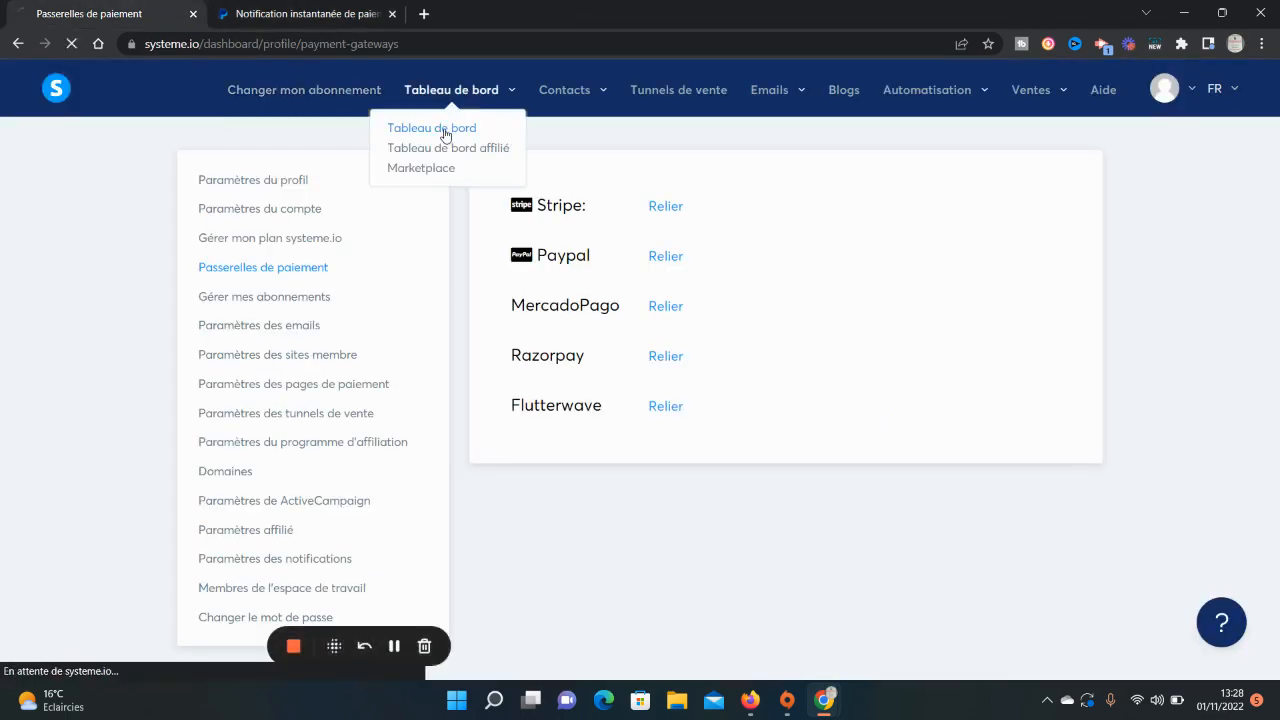